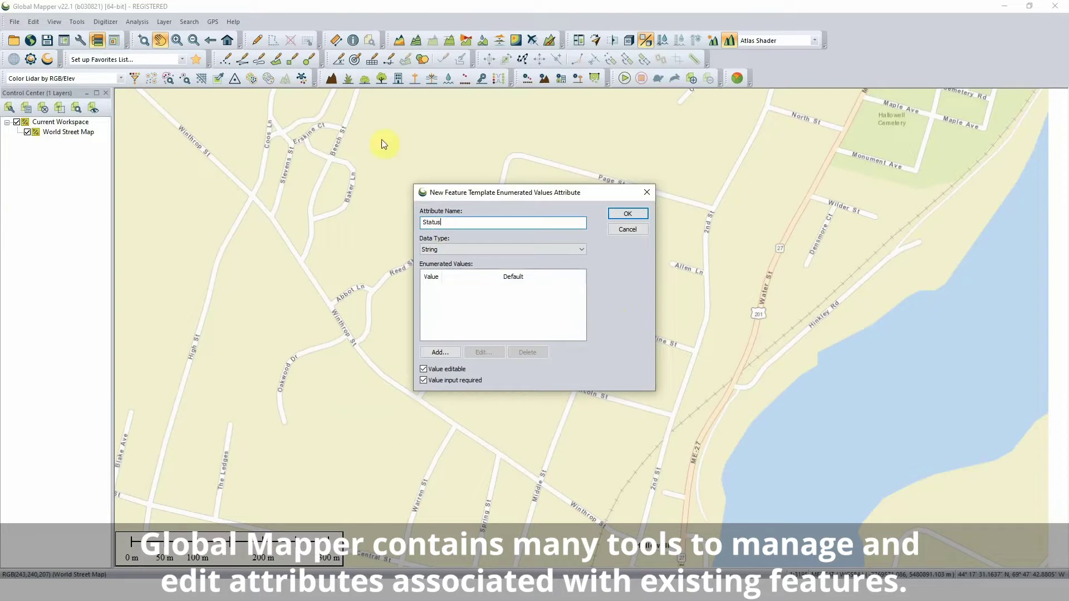
# Add values to the Status attribute list, trimming an unwanted trailing word from one
pyautogui.click(449, 352)
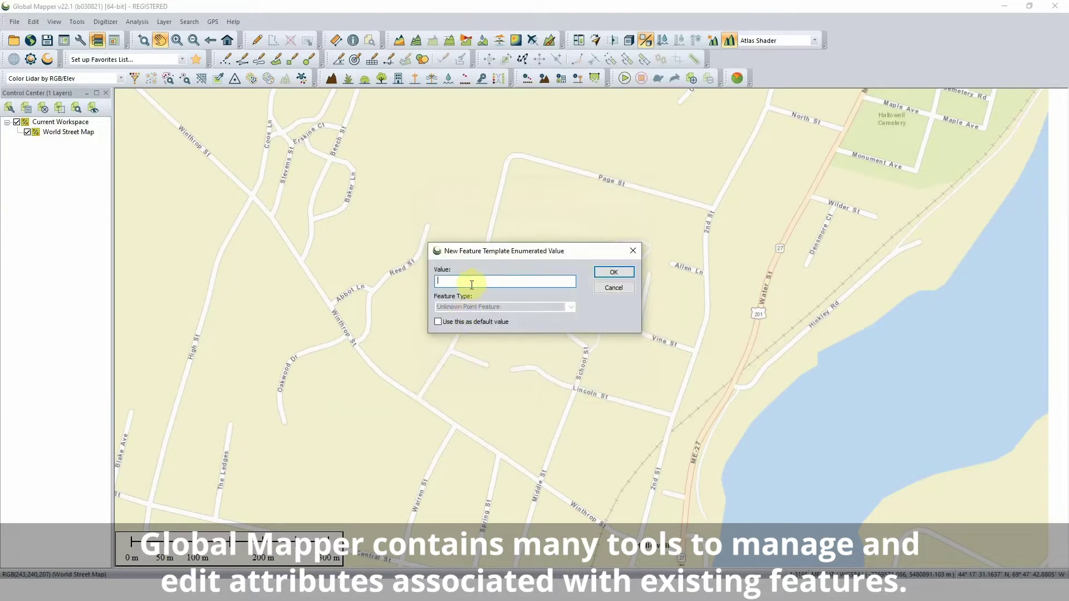
pyautogui.write('In g')
pyautogui.write('ood condition')
pyautogui.press('BackSpace')
pyautogui.press('BackSpace')
pyautogui.click(613, 273)
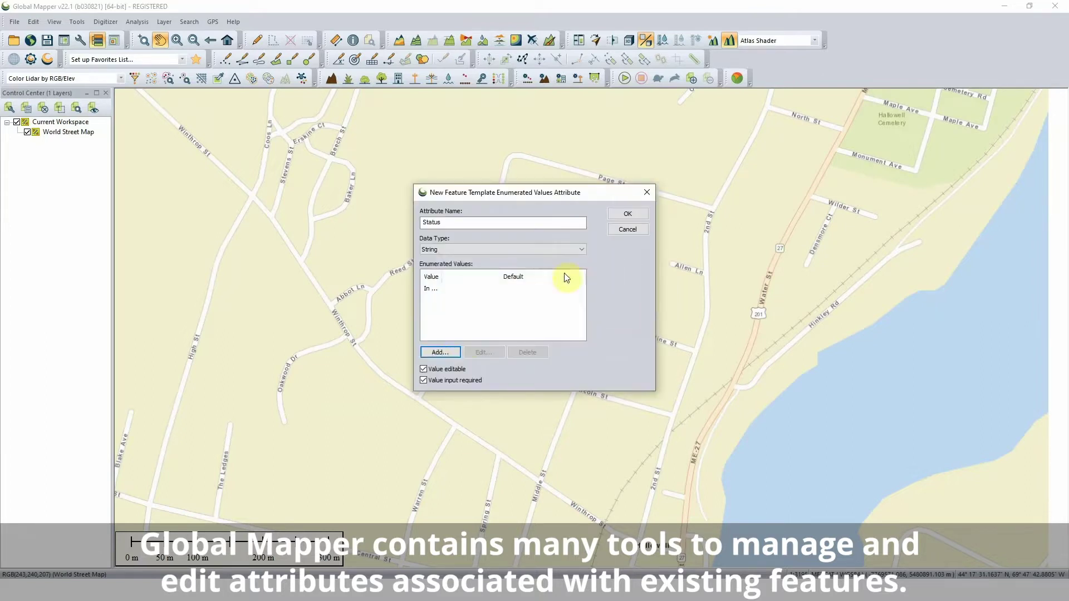
pyautogui.click(437, 353)
pyautogui.write('Need')
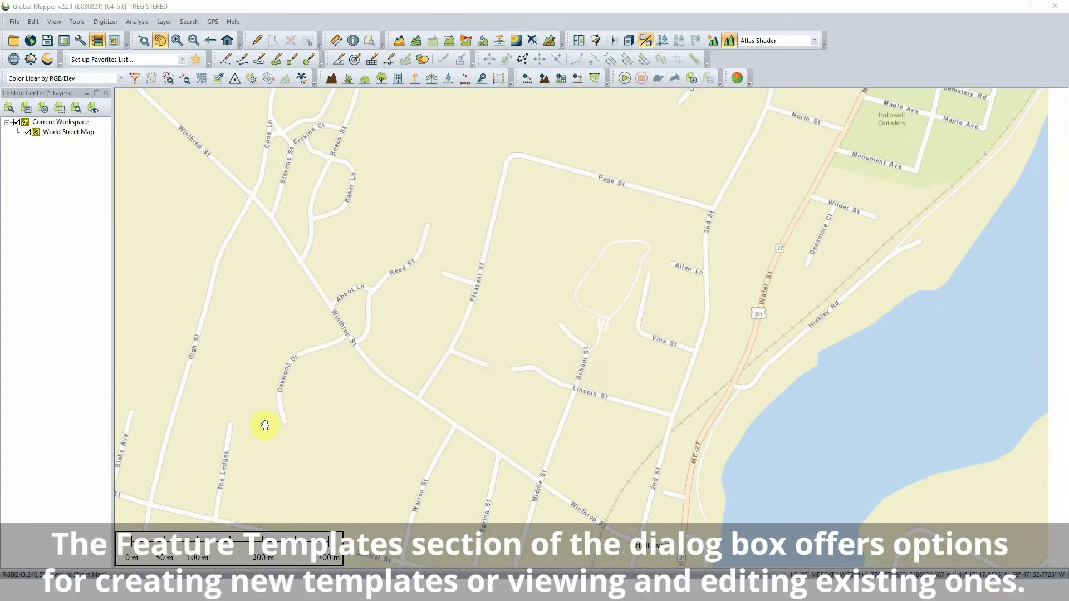
# Open the Configuration Feature Templates settings and start a new point template
pyautogui.click(81, 40)
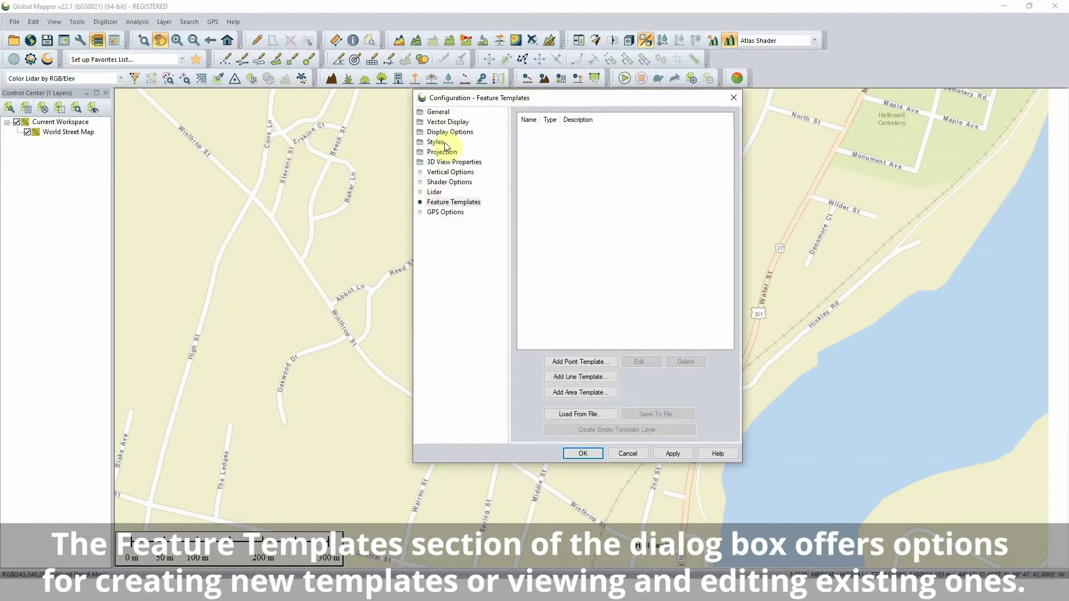
pyautogui.click(454, 202)
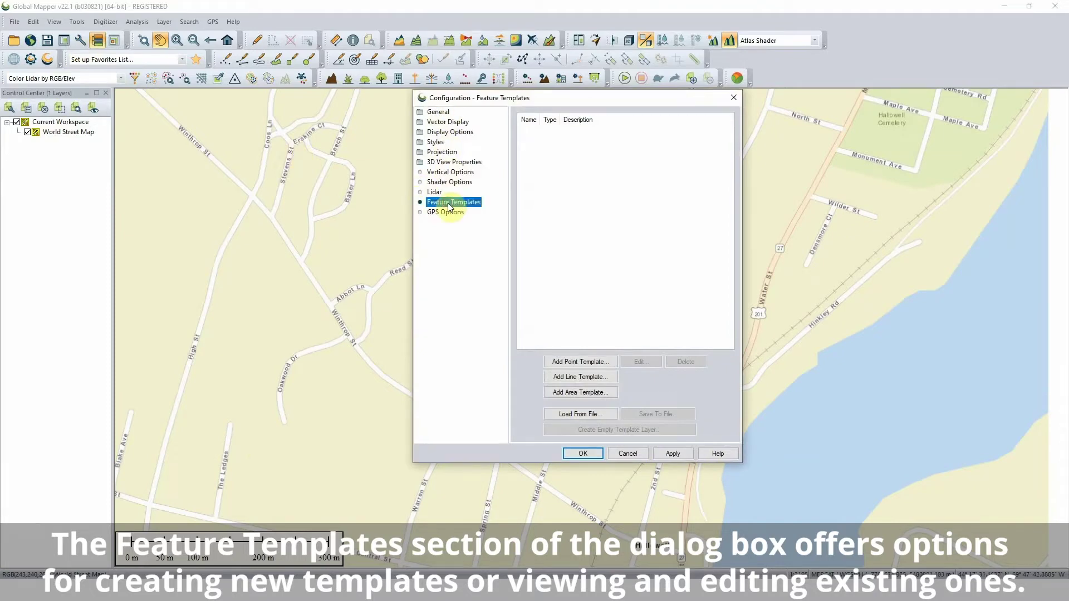
pyautogui.click(579, 362)
pyautogui.write('Fire')
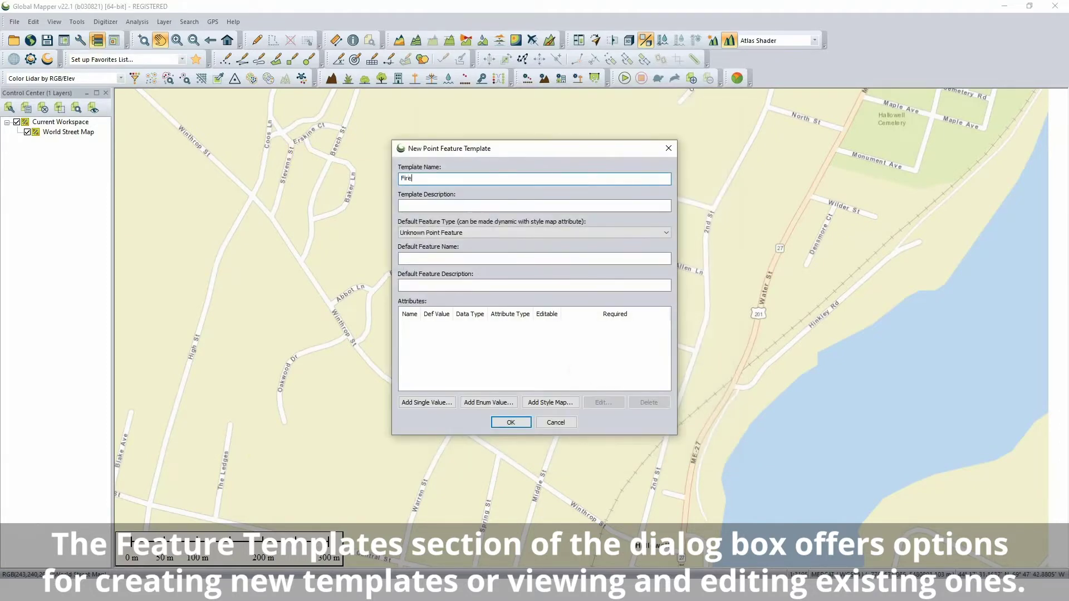
pyautogui.write(' Hydrants')
# Copy the template name into the description and set the default feature type to Rock
pyautogui.moveTo(437, 177); pyautogui.dragTo(401, 178)
pyautogui.hotkey('ctrl', 'c')
pyautogui.click(420, 204)
pyautogui.hotkey('ctrl', 'v')
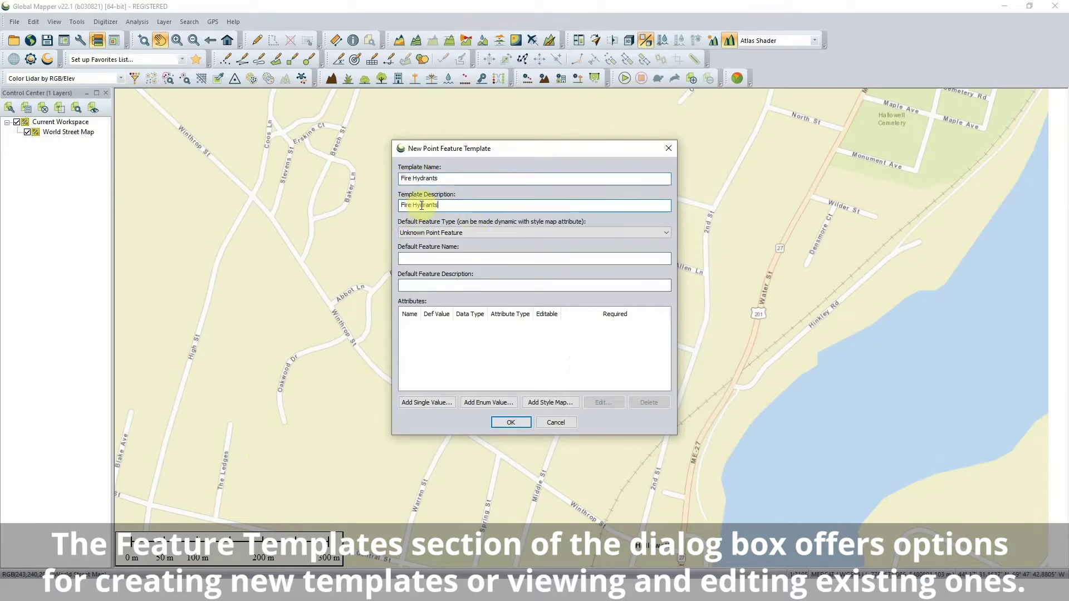
pyautogui.write('Survey')
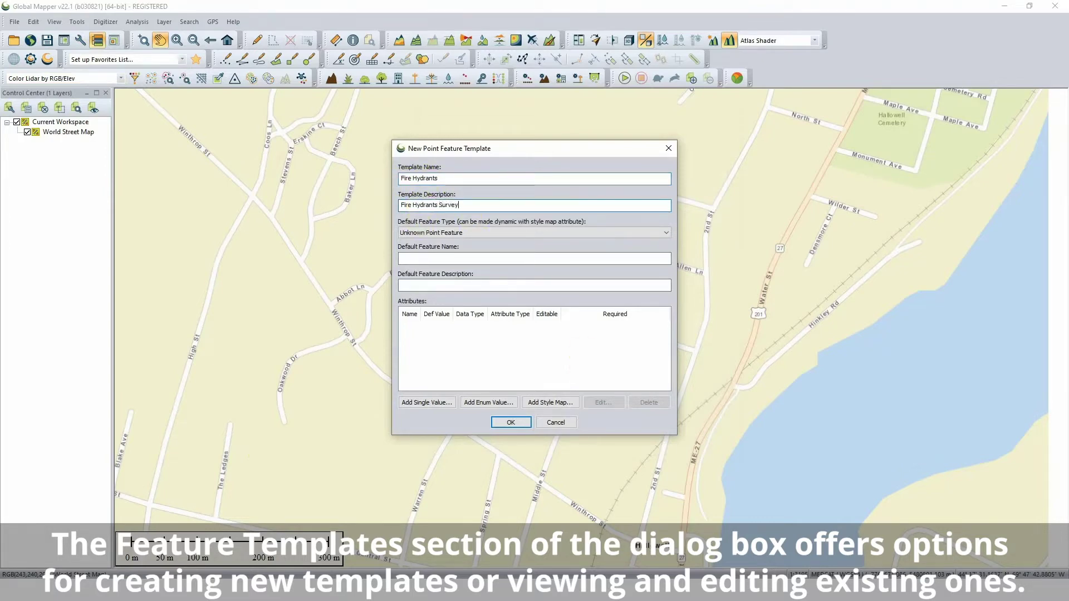
pyautogui.click(439, 232)
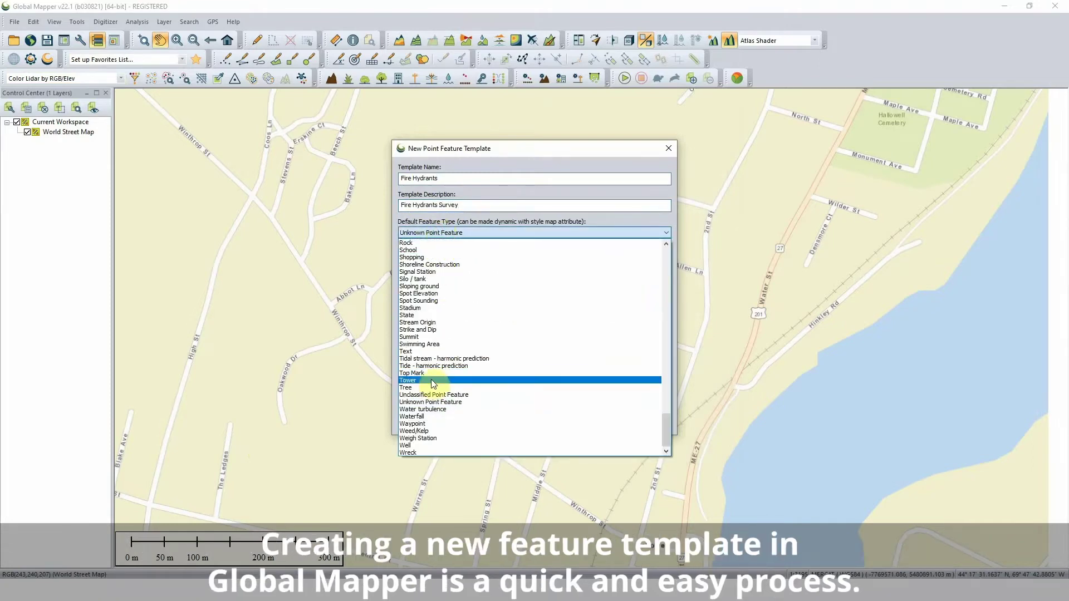
pyautogui.scroll(5, 420, 293)
pyautogui.click(574, 334)
# Set the default feature name and description to Hydrant, then add an enumerated attribute
pyautogui.click(456, 260)
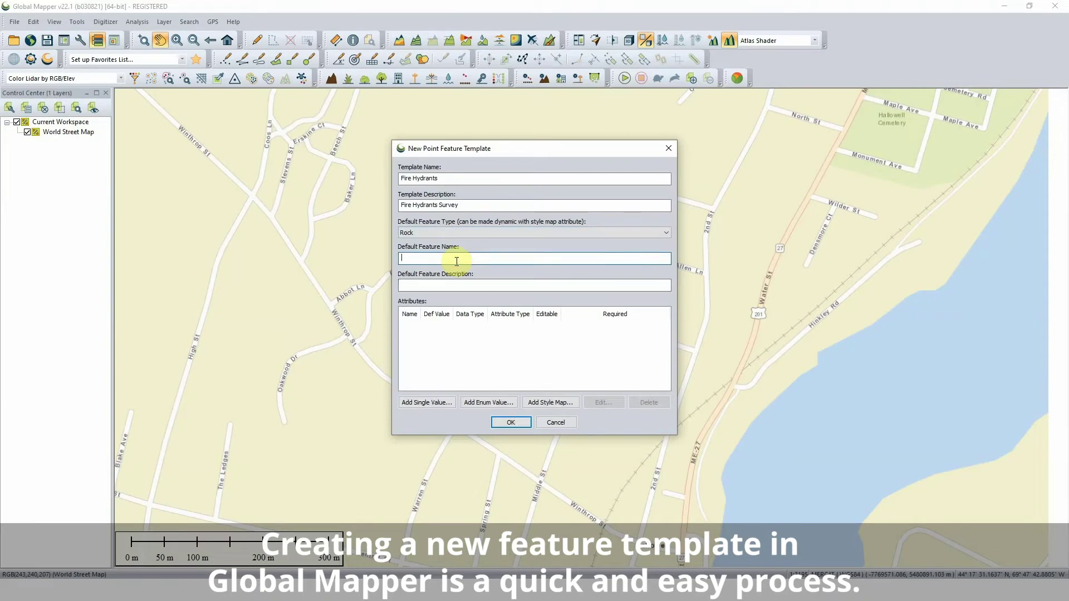
pyautogui.write('Hydrant')
pyautogui.click(438, 284)
pyautogui.write('Hydrant')
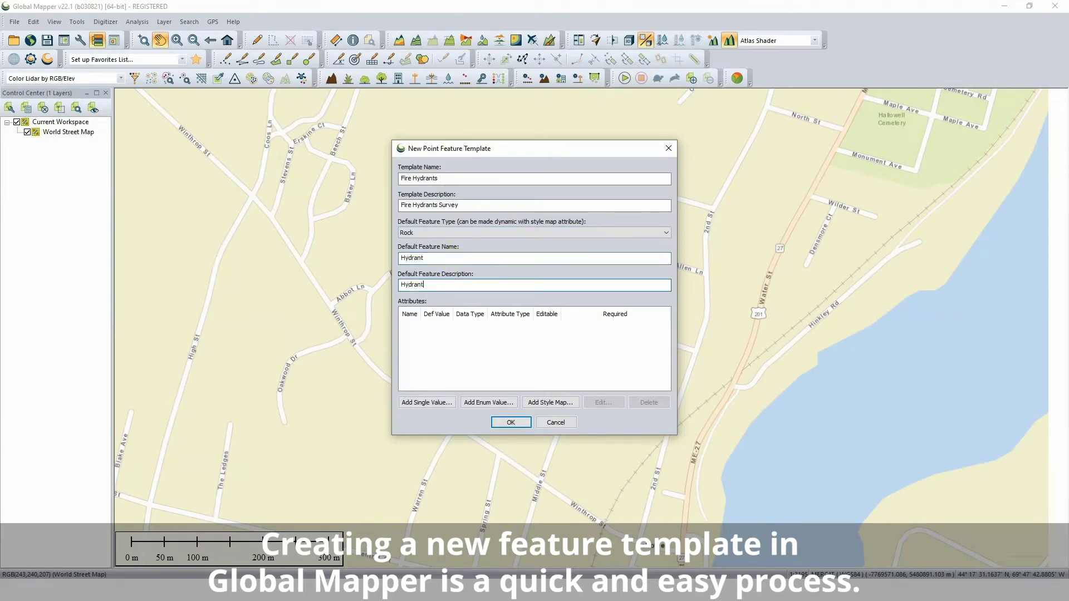
pyautogui.click(490, 402)
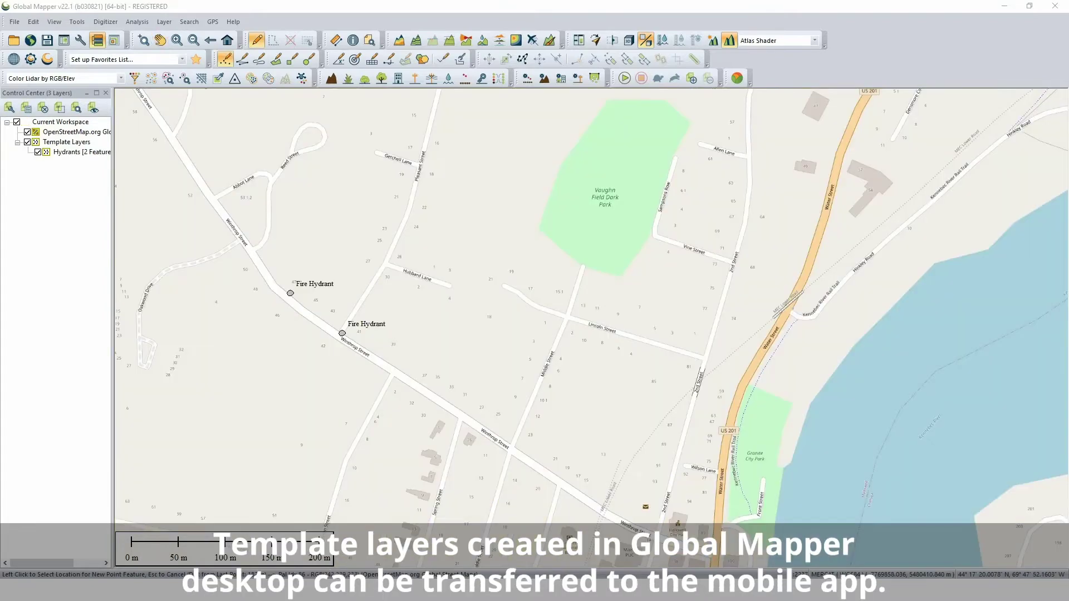
# Export a Global Mapper Mobile file named 'Hydrant survey', bounded by a drawn box around the hydrants
pyautogui.click(14, 22)
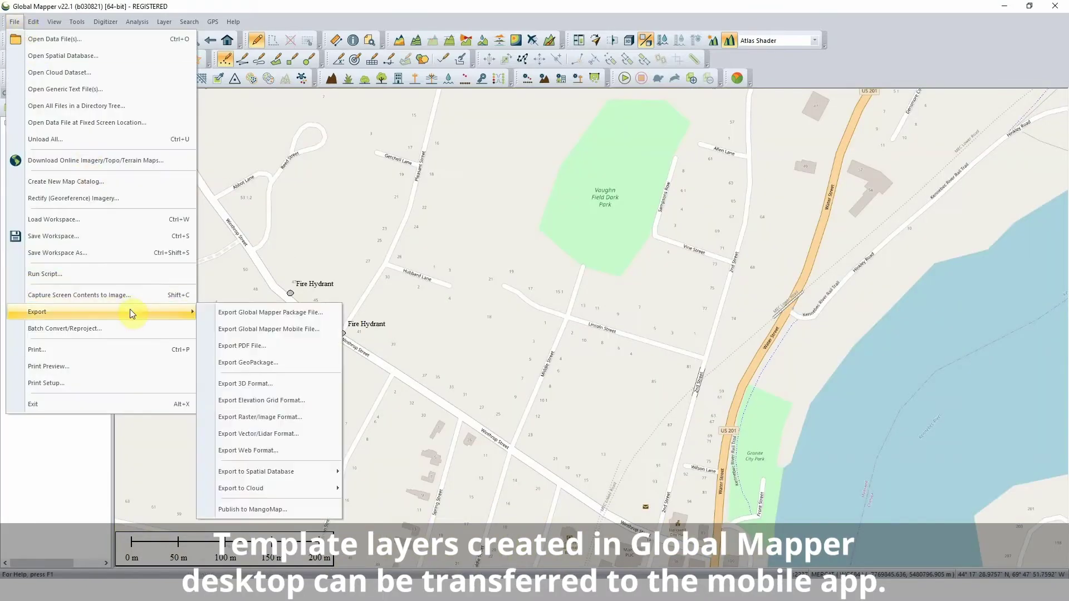
pyautogui.click(234, 318)
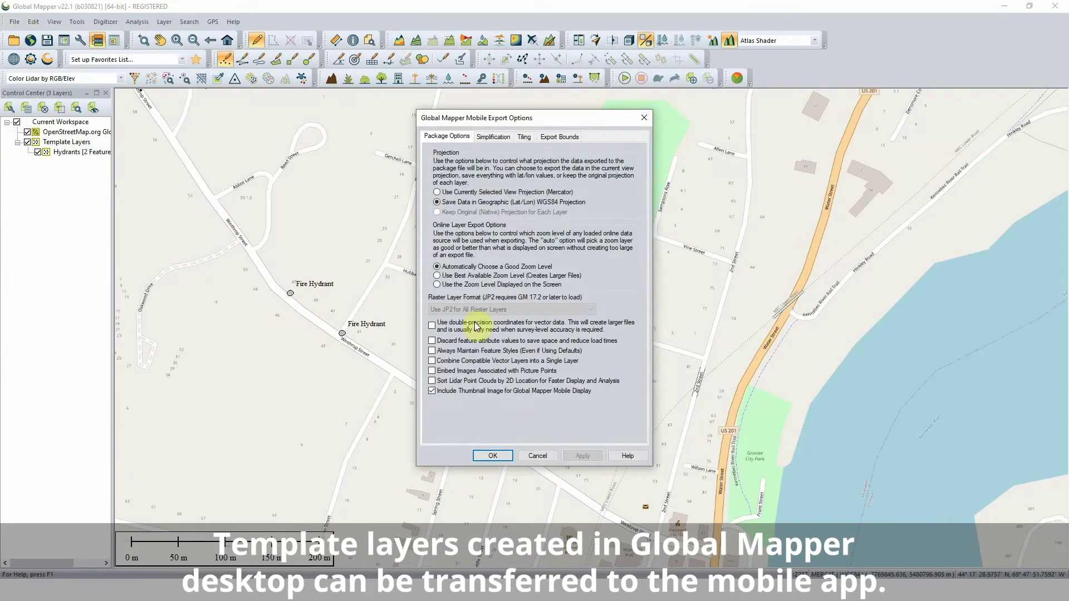
pyautogui.click(558, 137)
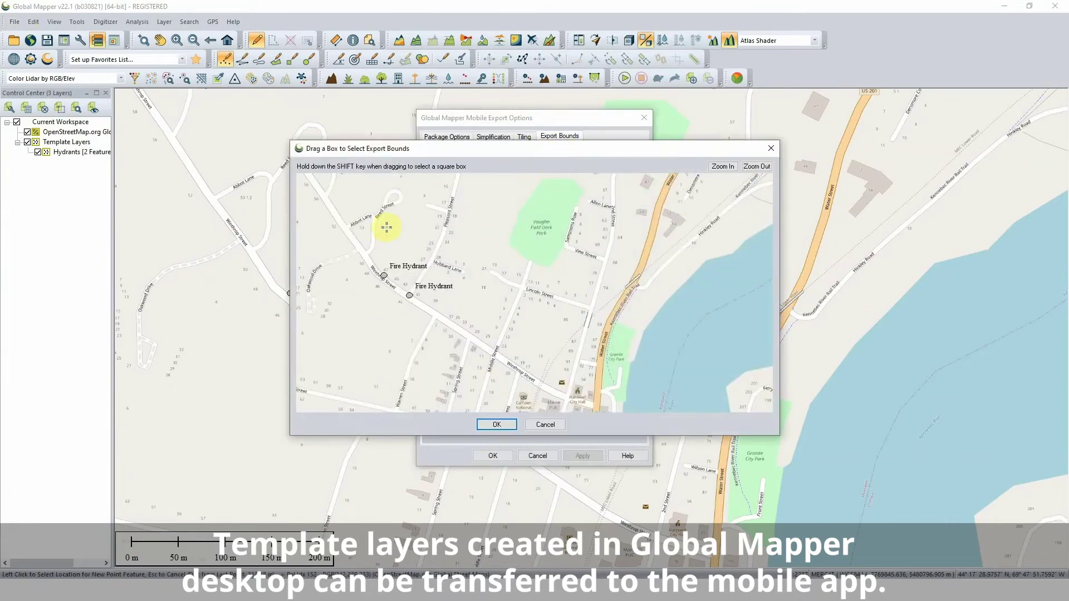
pyautogui.moveTo(312, 204); pyautogui.dragTo(600, 370)
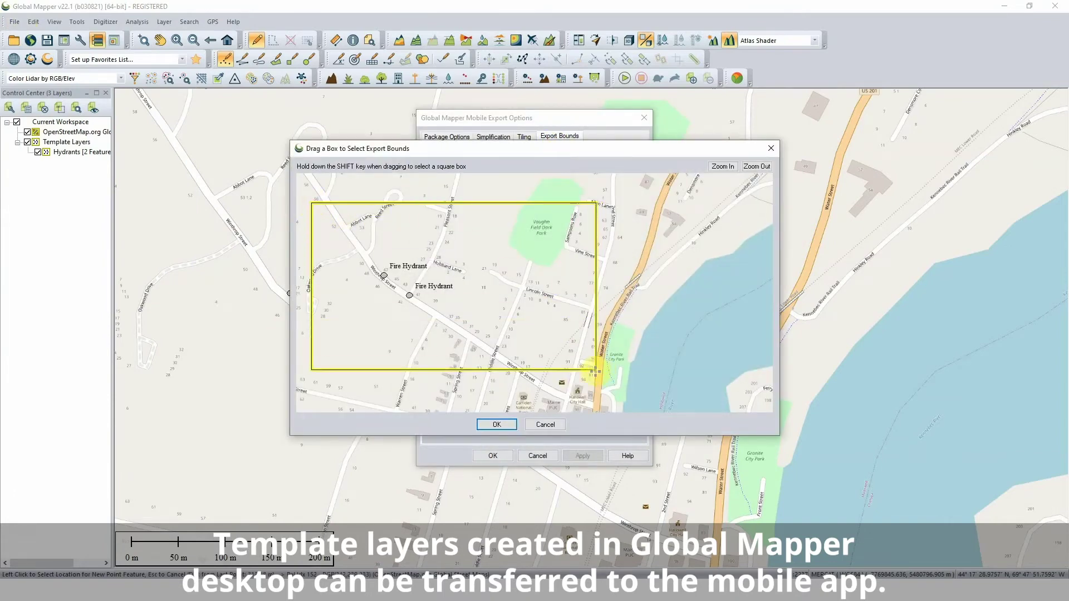
pyautogui.moveTo(599, 370); pyautogui.dragTo(617, 338)
pyautogui.click(511, 424)
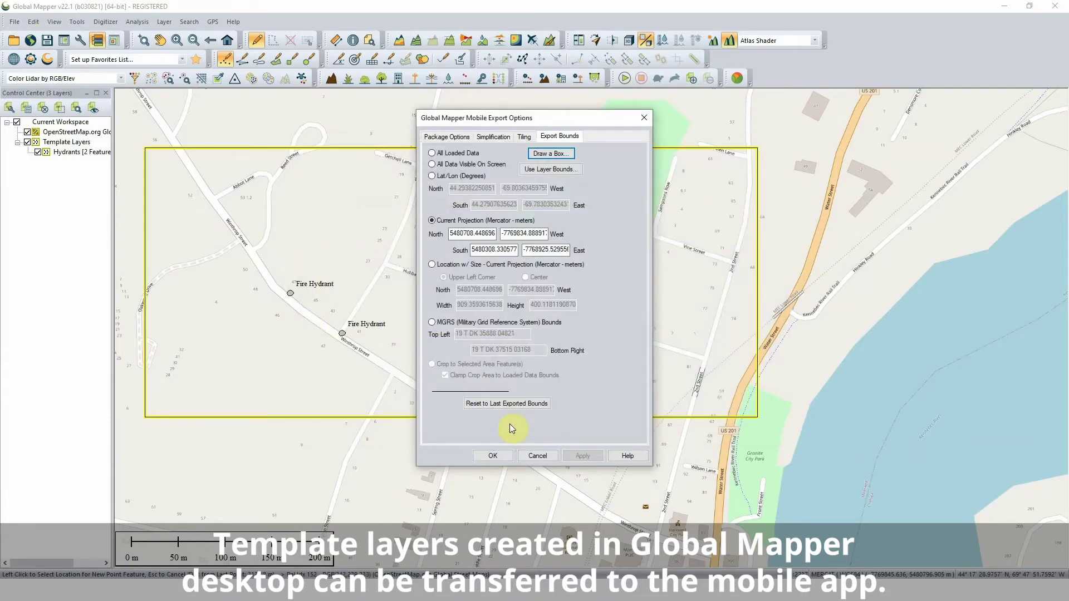
pyautogui.click(492, 455)
pyautogui.write('Hyd')
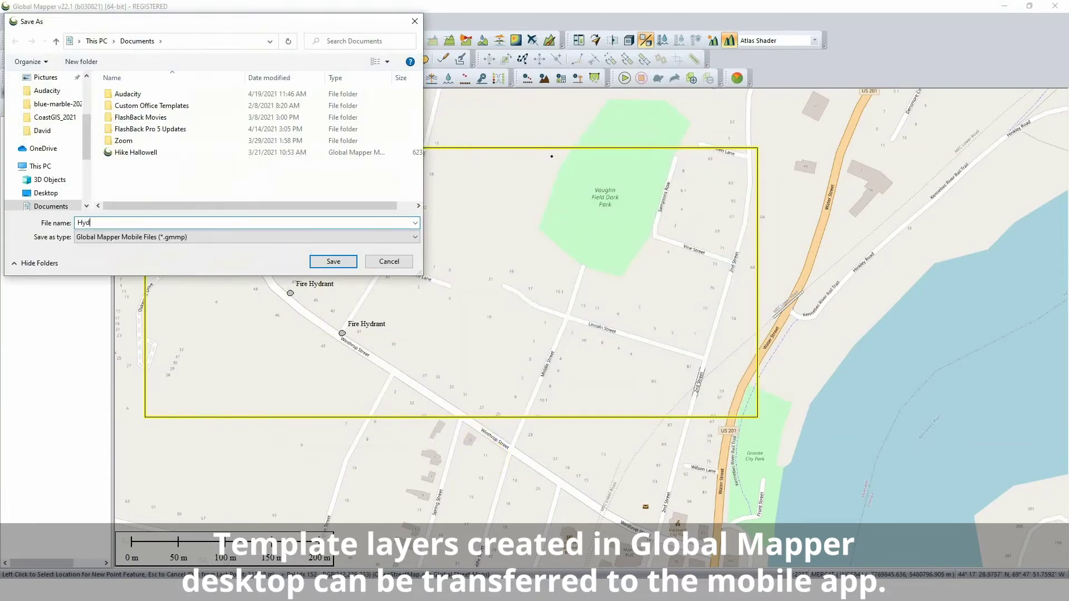
pyautogui.write('rant survey')
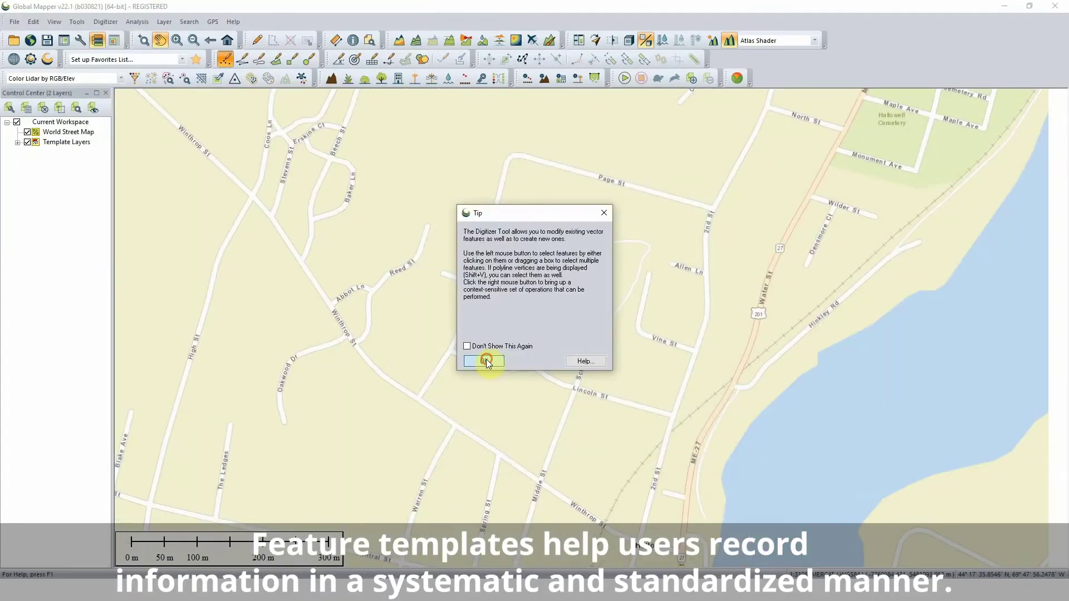
pyautogui.click(477, 361)
# Place a Hydrant point on Winthrop St in the Fire Hydrants template layer with Status 'In good condition'
pyautogui.click(360, 343)
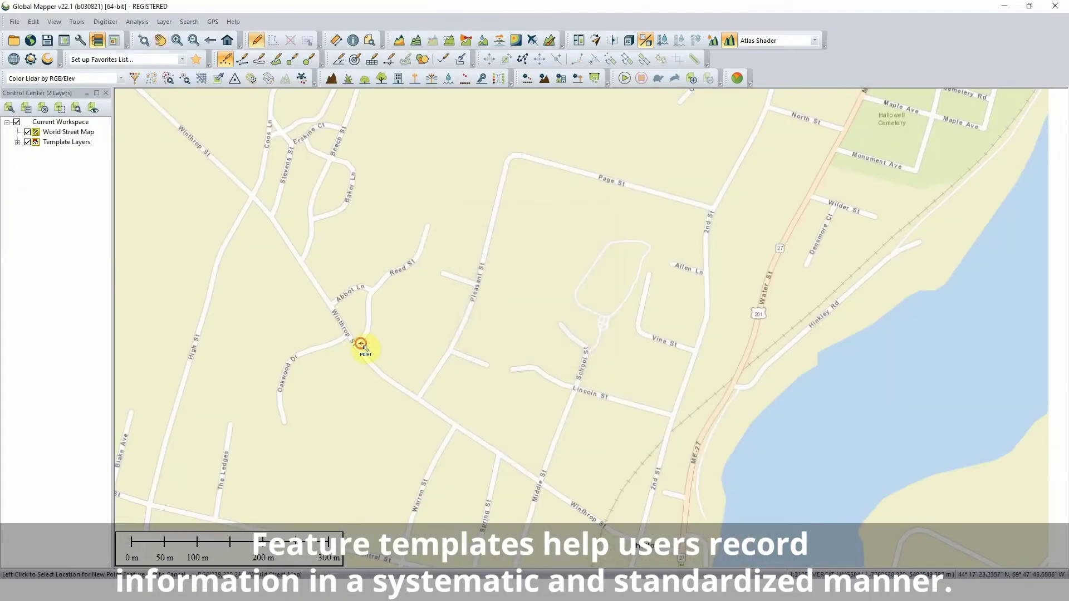
pyautogui.click(631, 180)
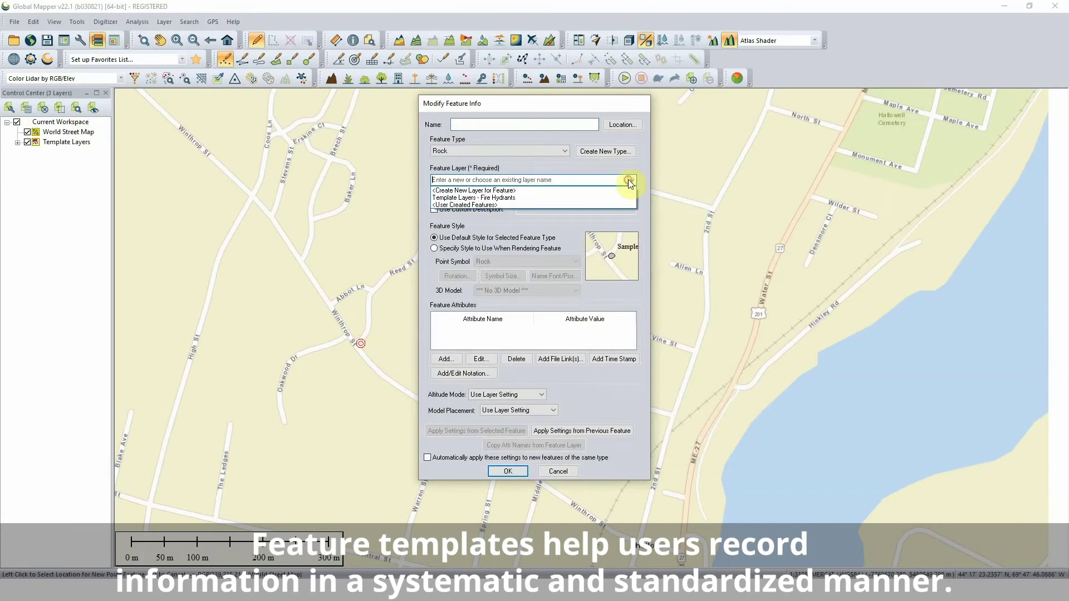
pyautogui.click(569, 199)
pyautogui.click(506, 472)
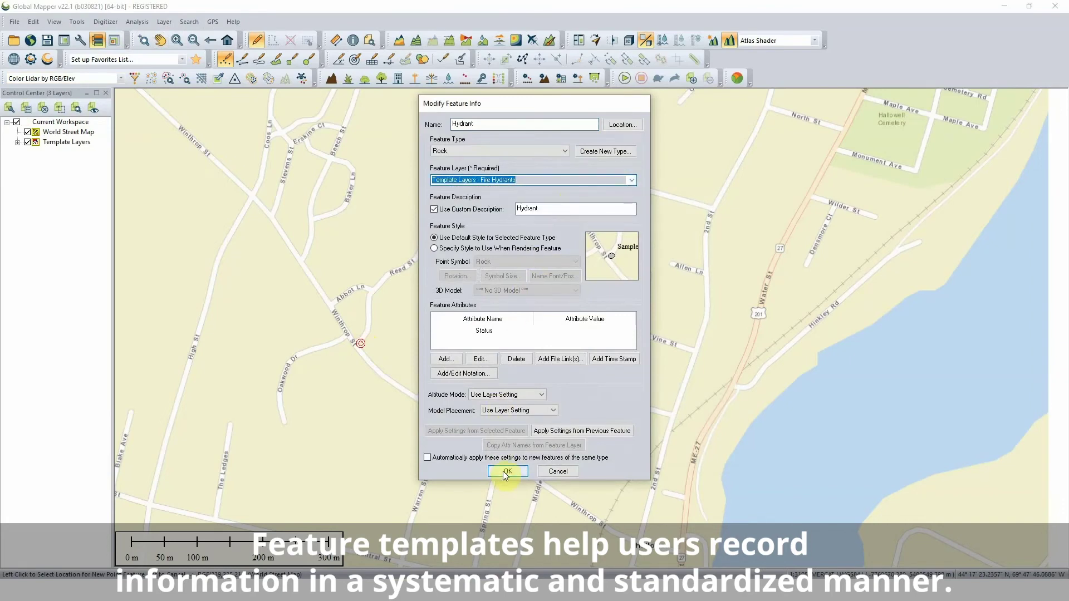
pyautogui.click(573, 303)
pyautogui.click(625, 287)
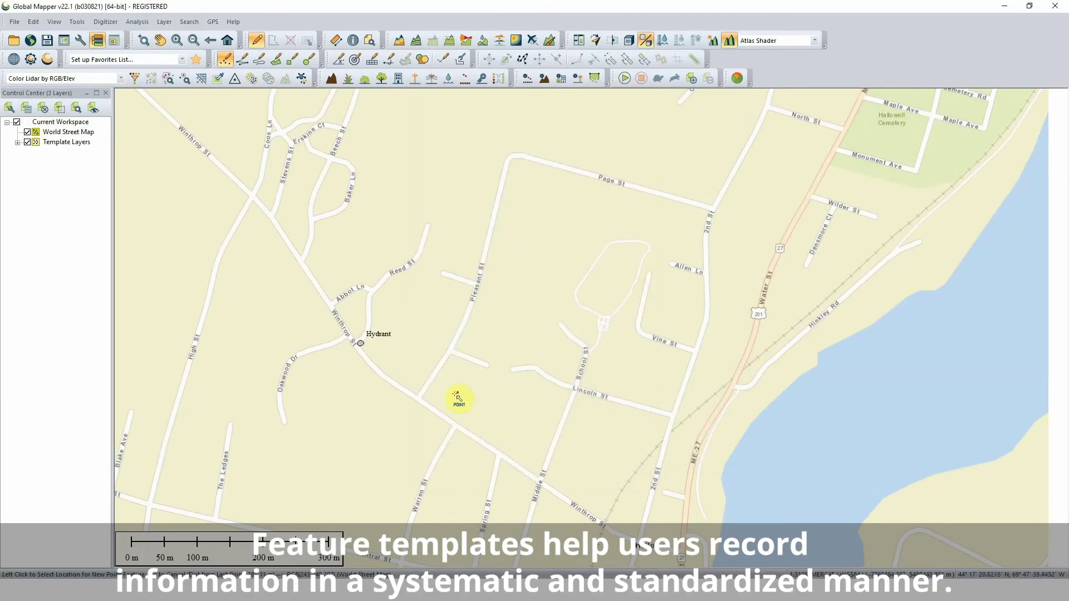